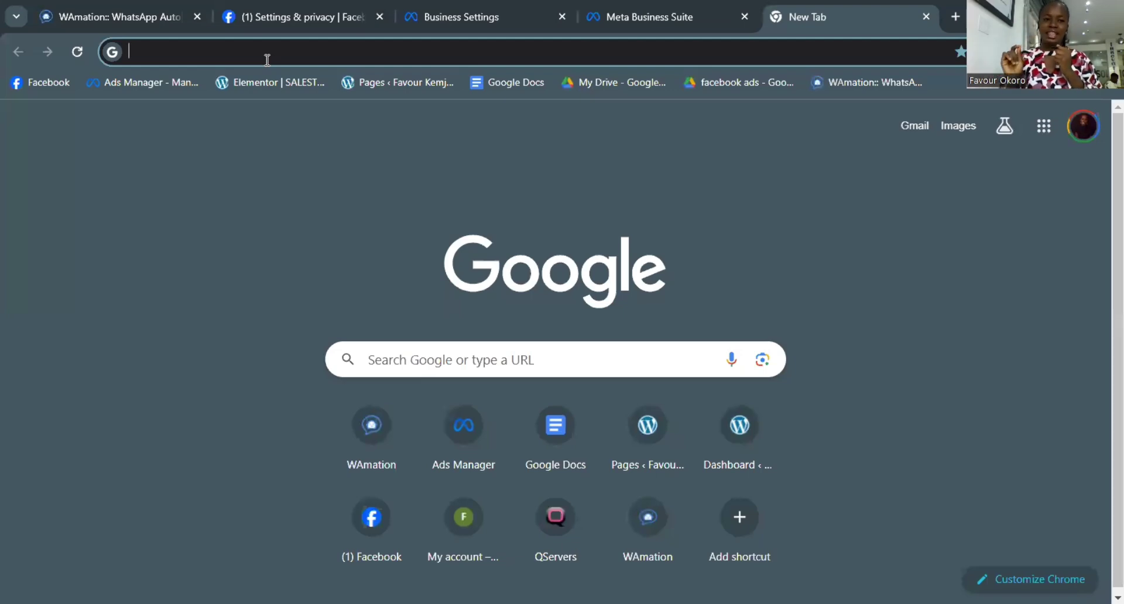
# Open business.facebook.com and dismiss the request to confirm access to the linked Instagram account.
pyautogui.write('busi')
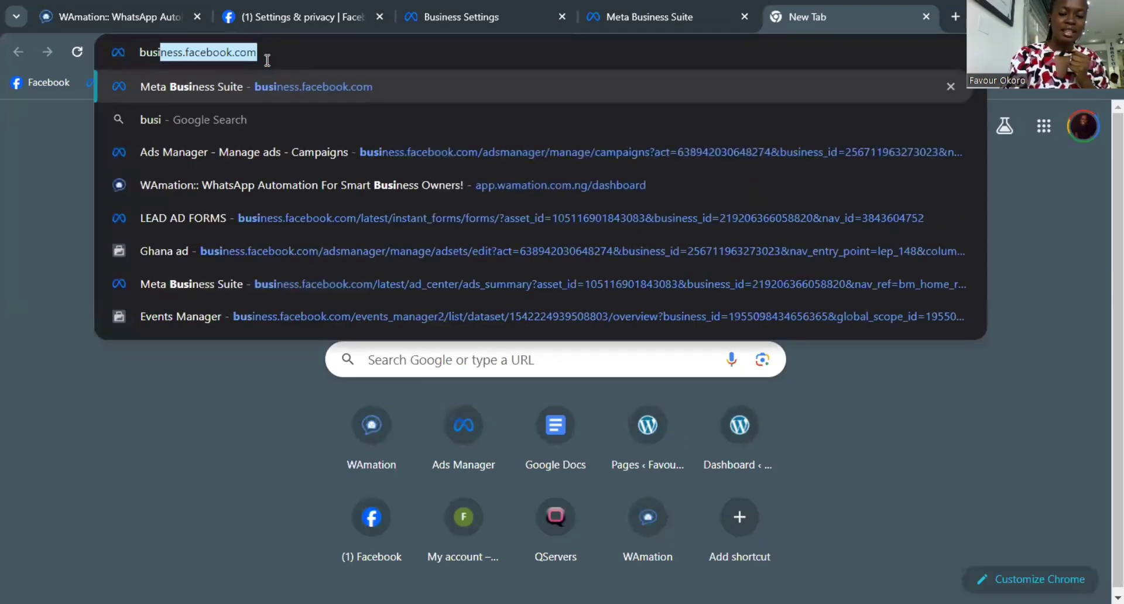
pyautogui.write('ness.')
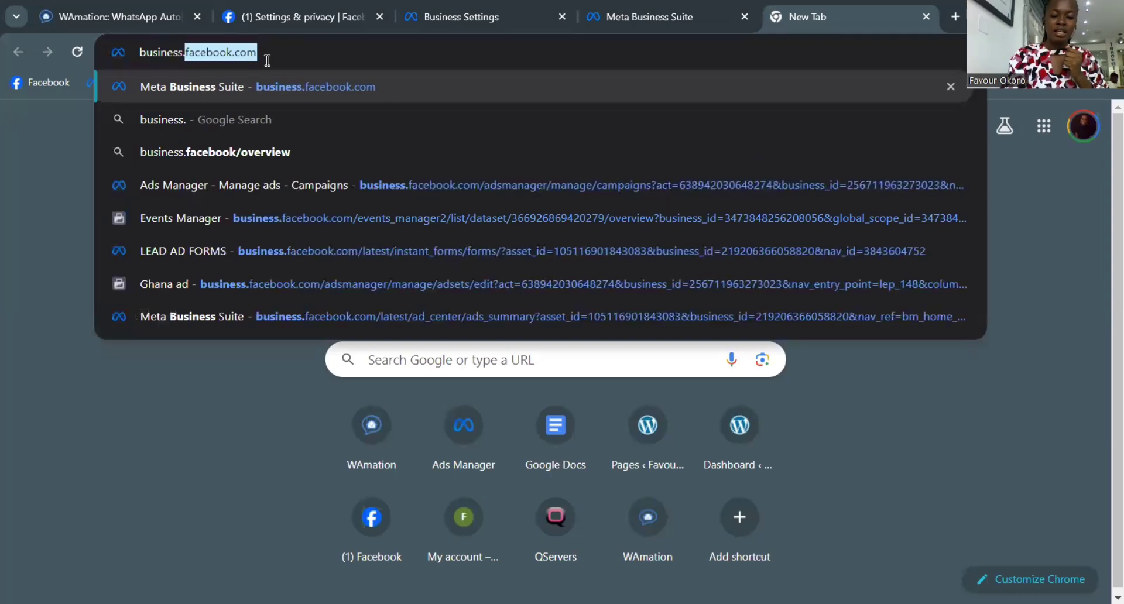
pyautogui.write('fa')
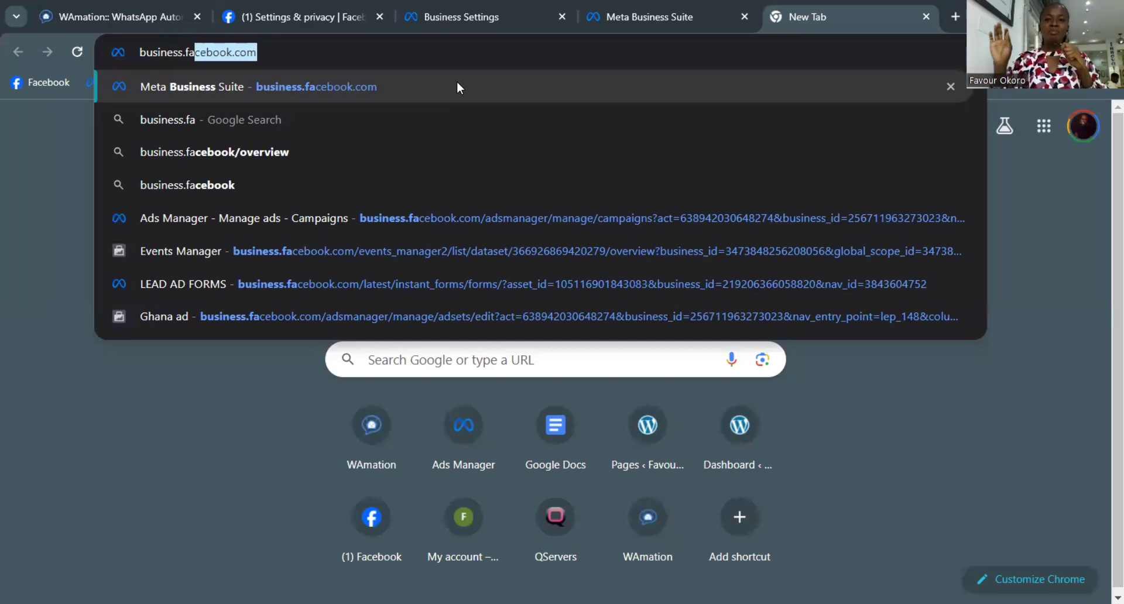
pyautogui.press('Return')
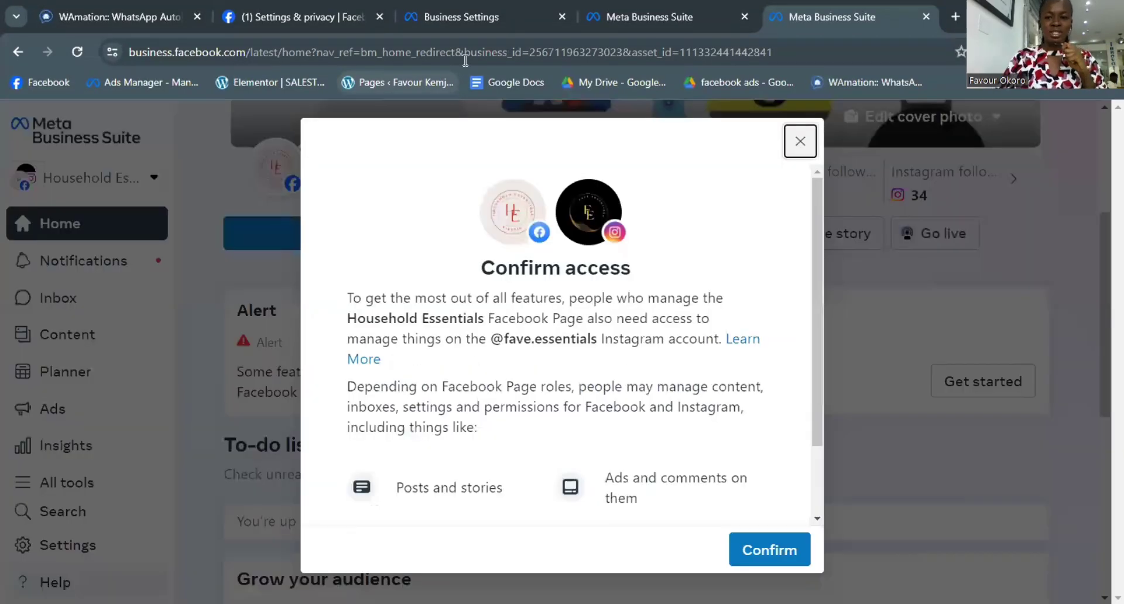
pyautogui.click(799, 143)
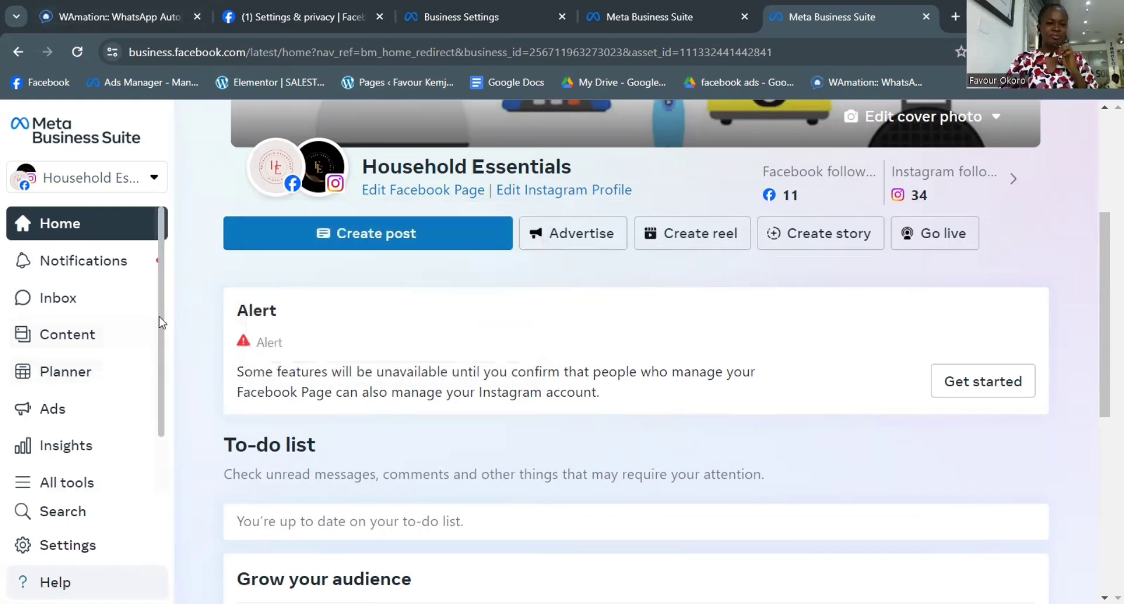
# Show the ad accounts in the business account's settings.
pyautogui.scroll(-1, 154, 386)
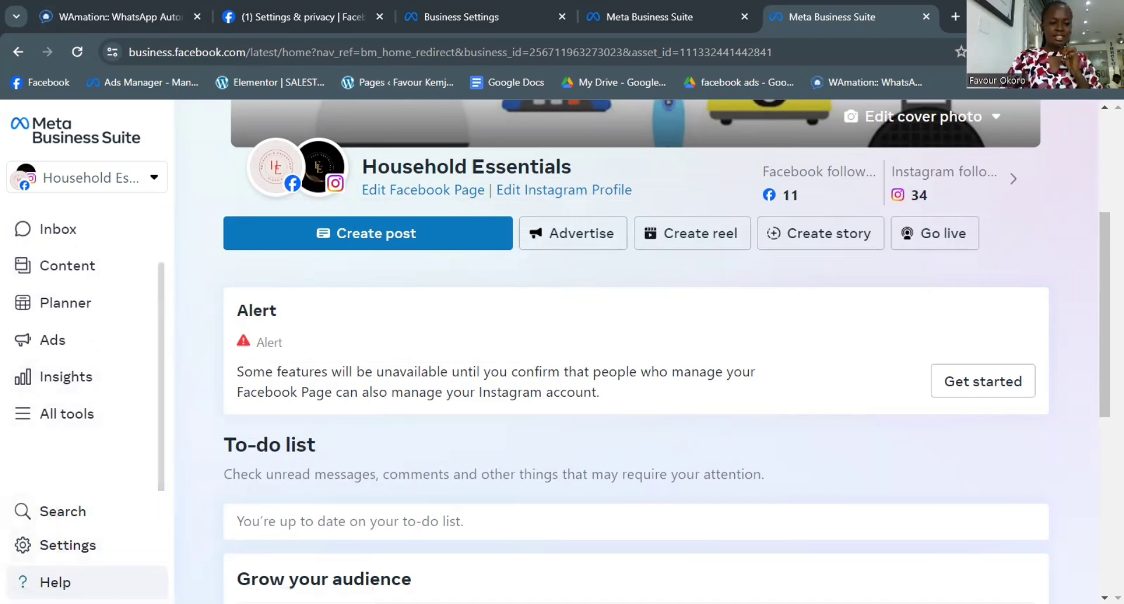
pyautogui.click(68, 550)
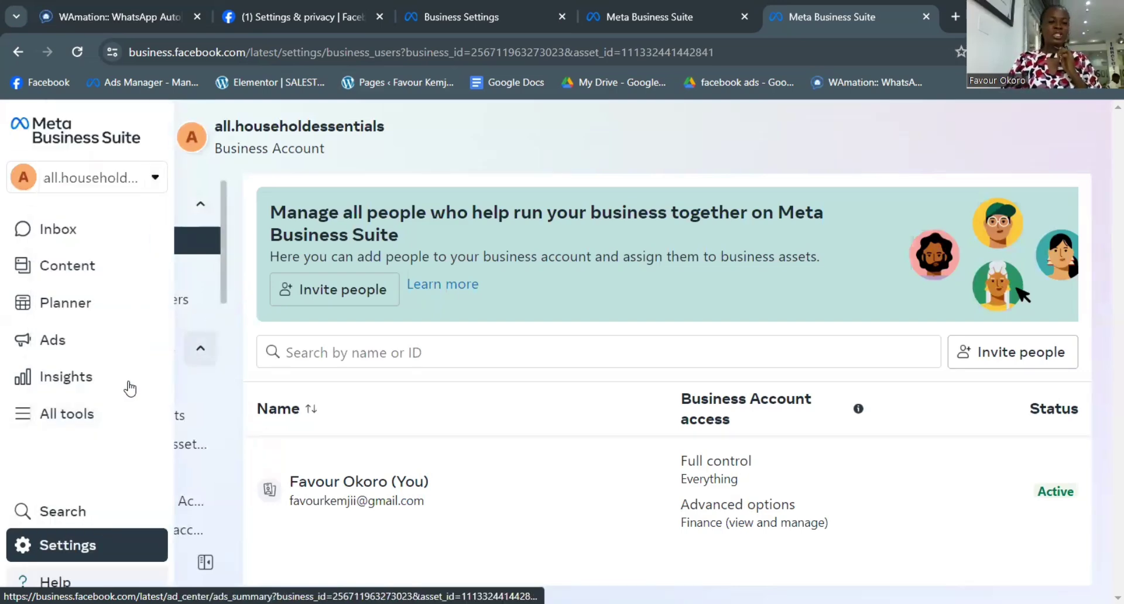
pyautogui.click(176, 413)
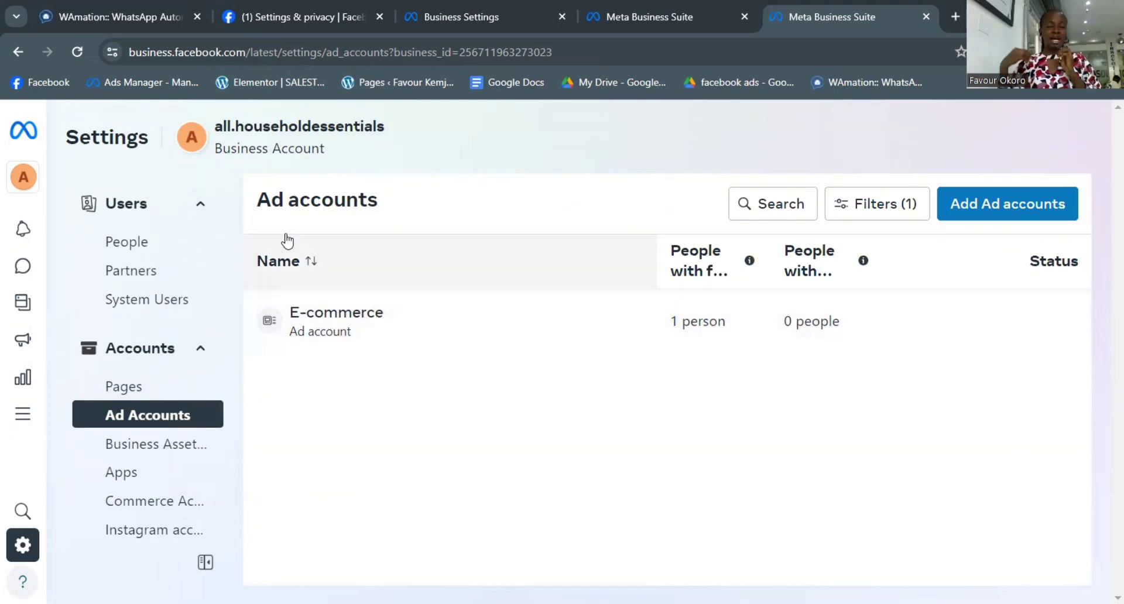
pyautogui.click(1033, 218)
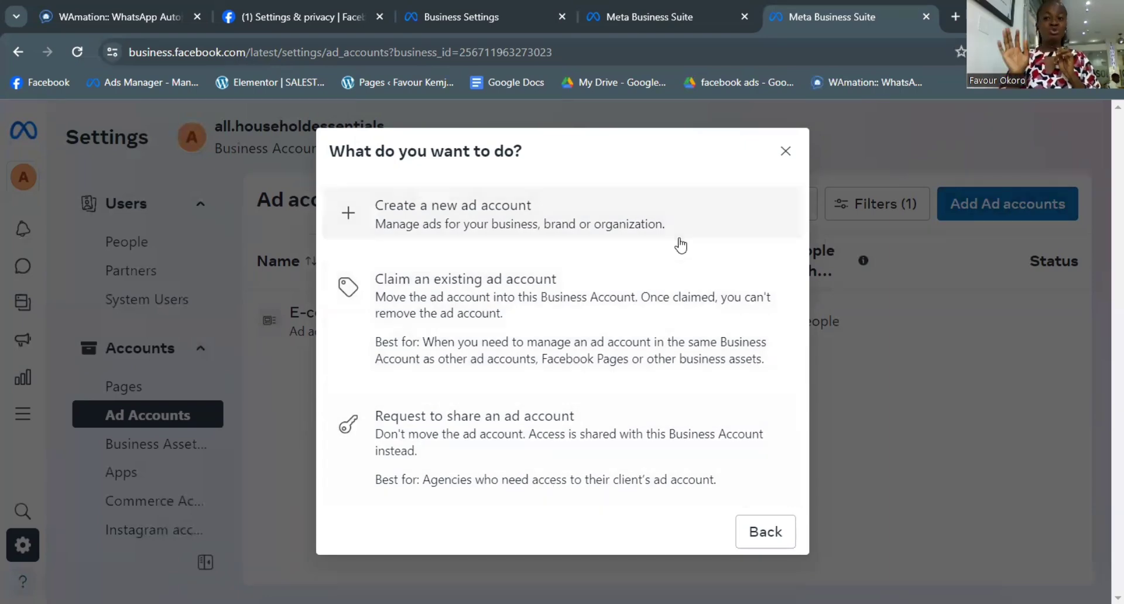
pyautogui.click(786, 151)
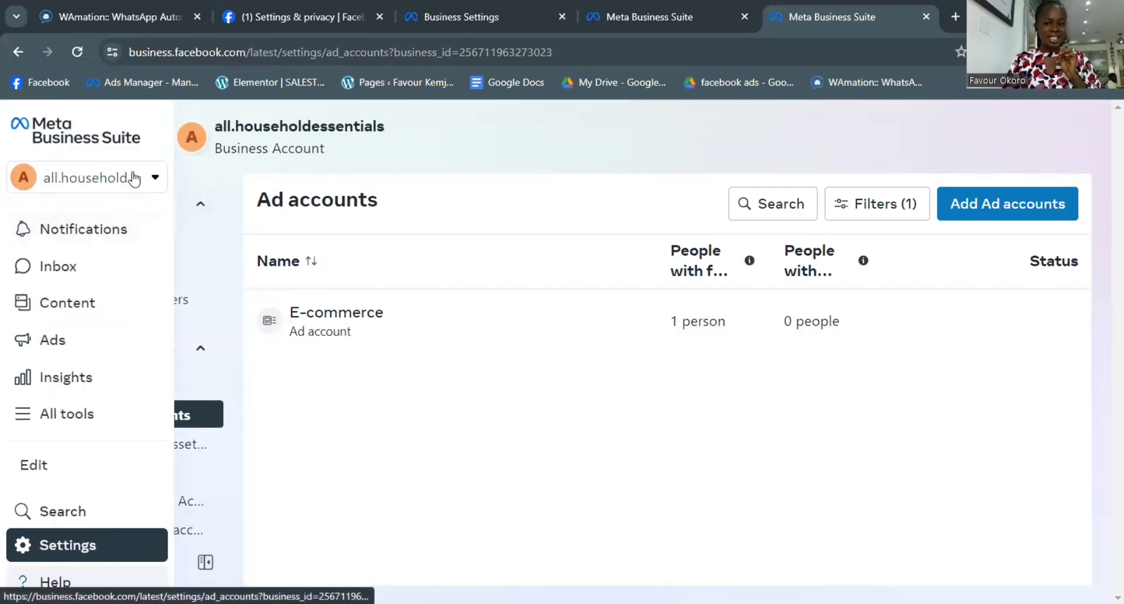
pyautogui.click(155, 177)
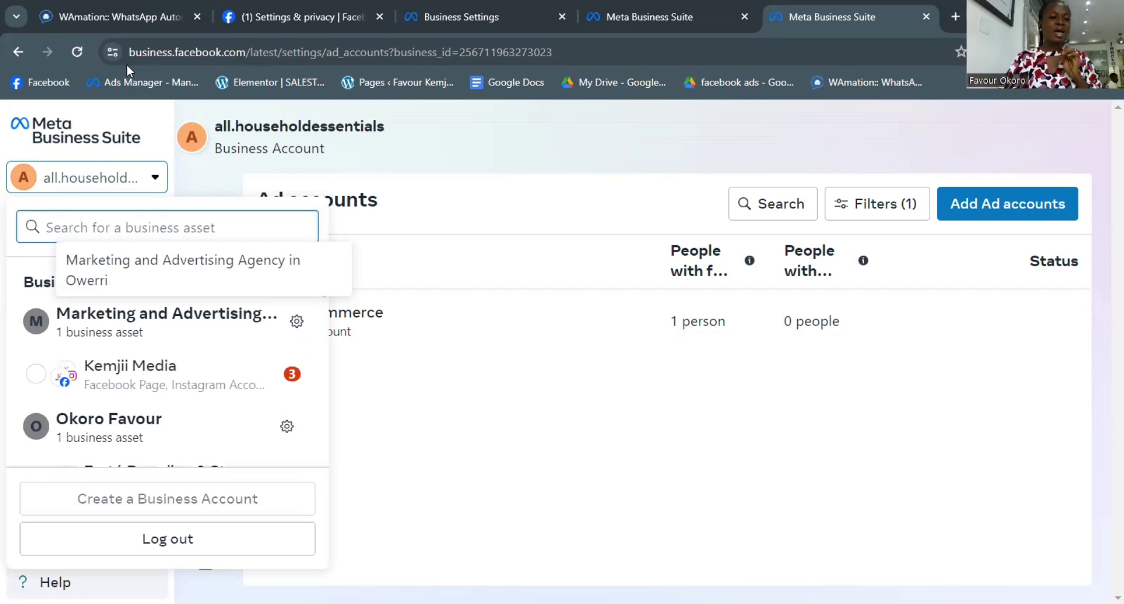
pyautogui.click(72, 180)
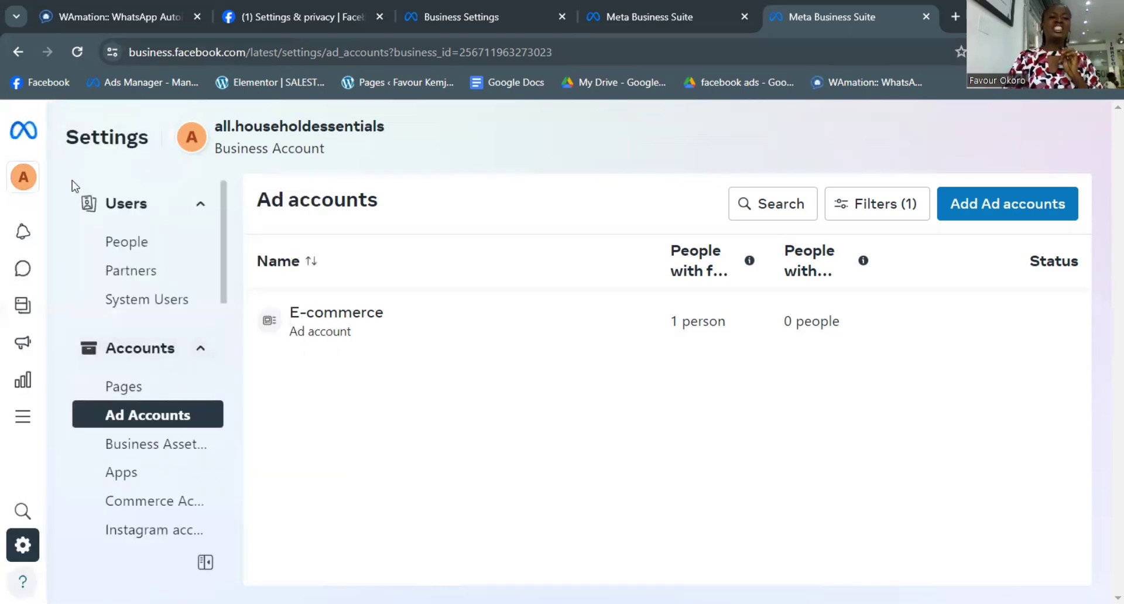
# Start creating a new ad account and name it Kemjii.
pyautogui.moveTo(88, 267)
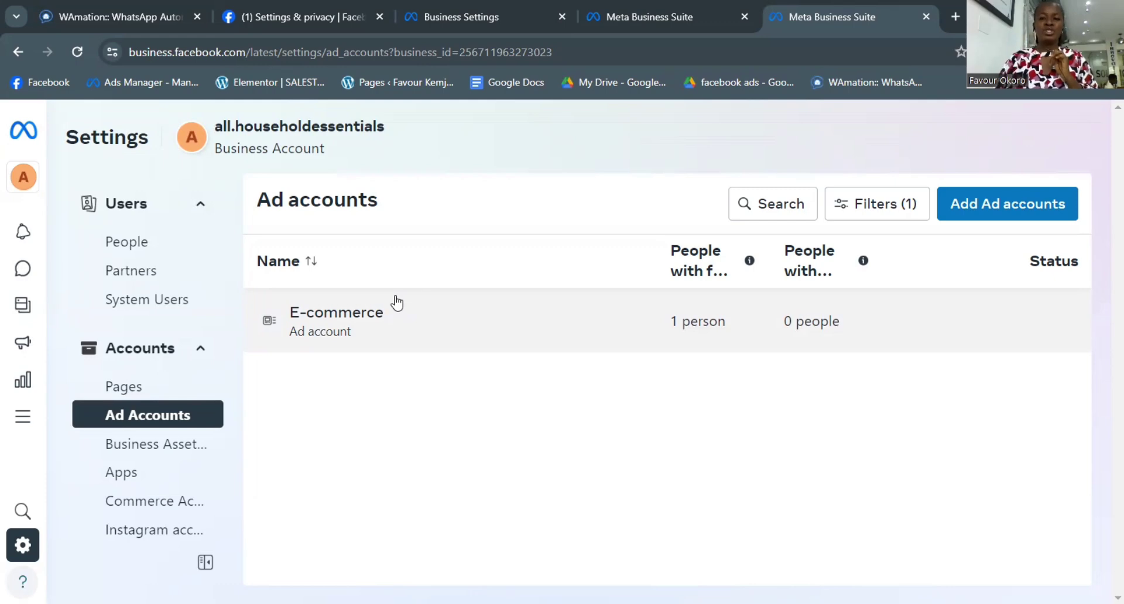
pyautogui.click(957, 212)
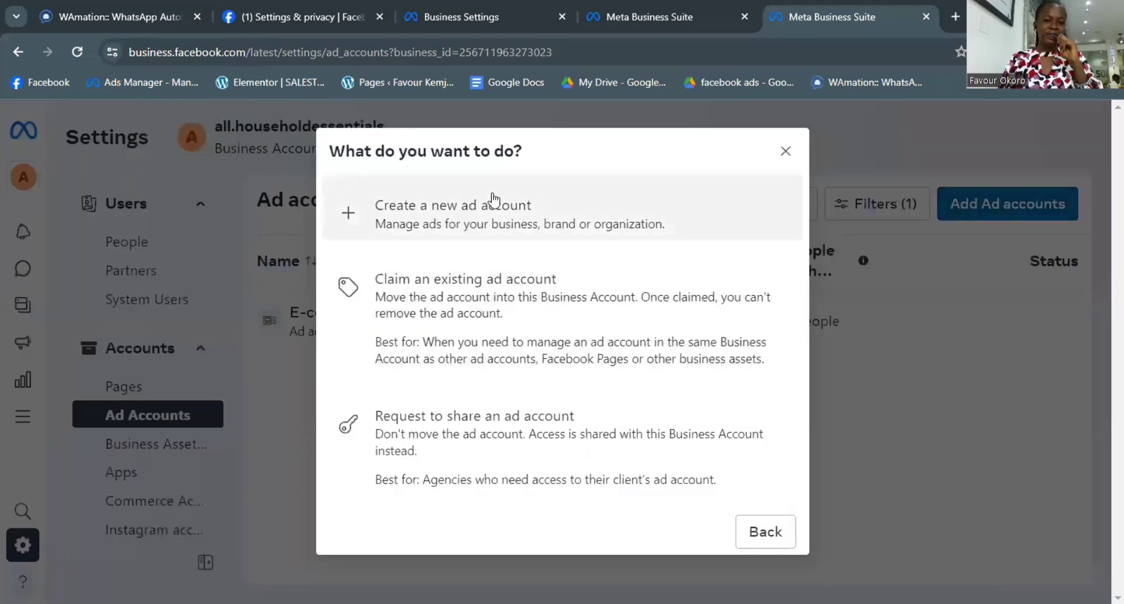
pyautogui.click(486, 218)
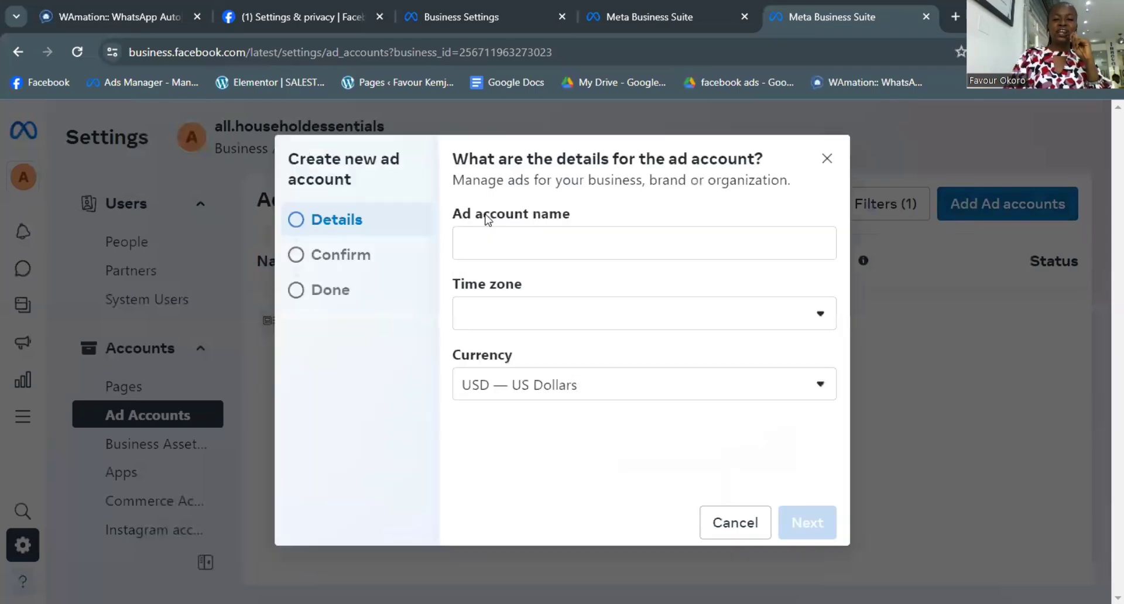
pyautogui.click(514, 252)
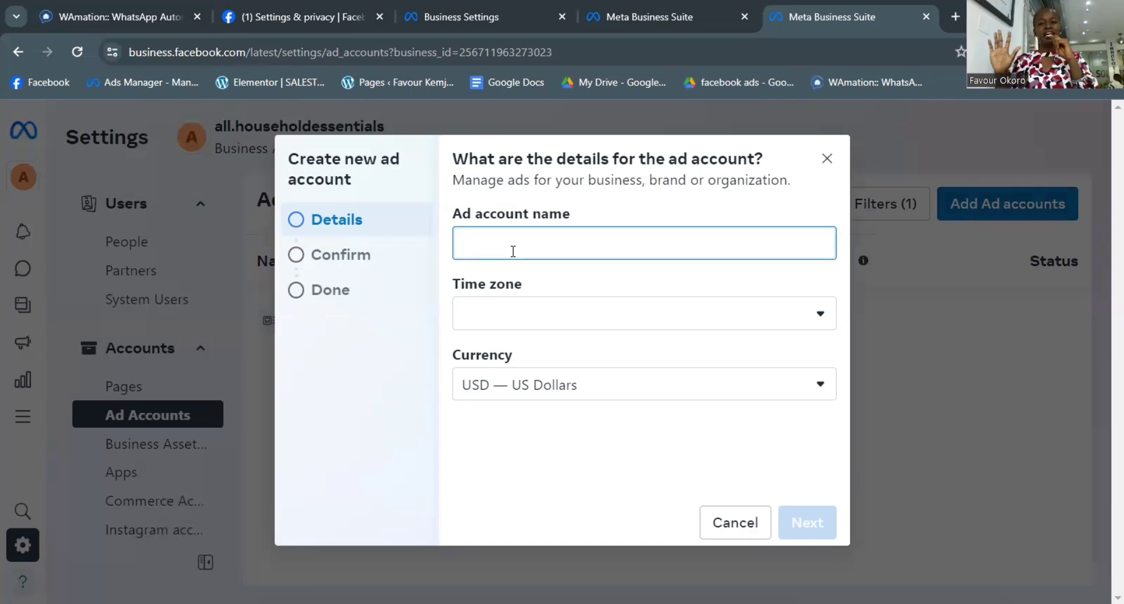
pyautogui.write('K')
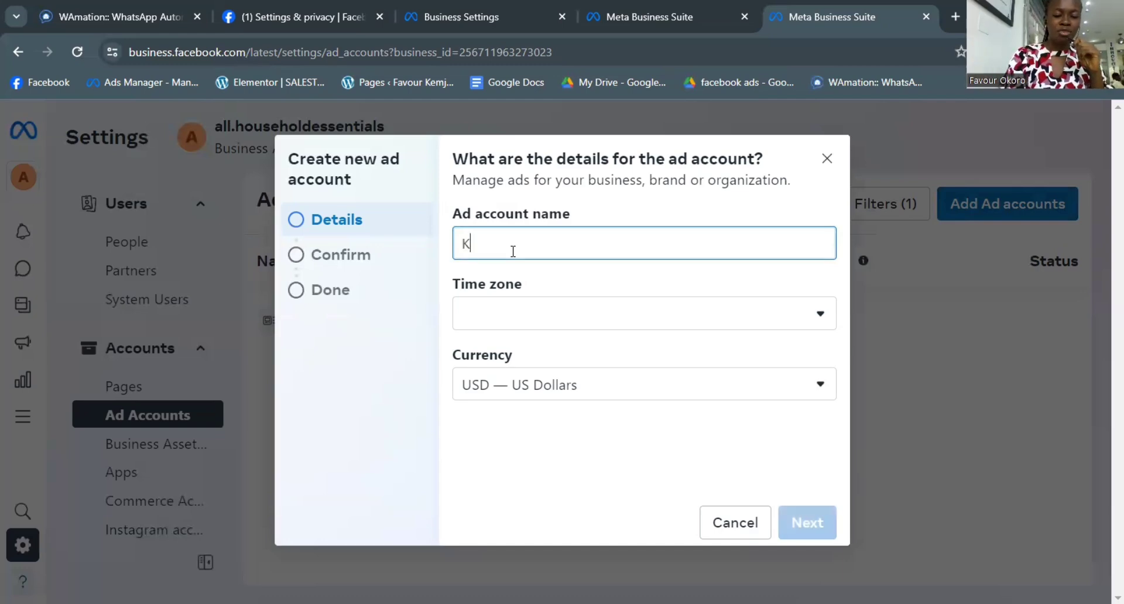
pyautogui.write('emjii')
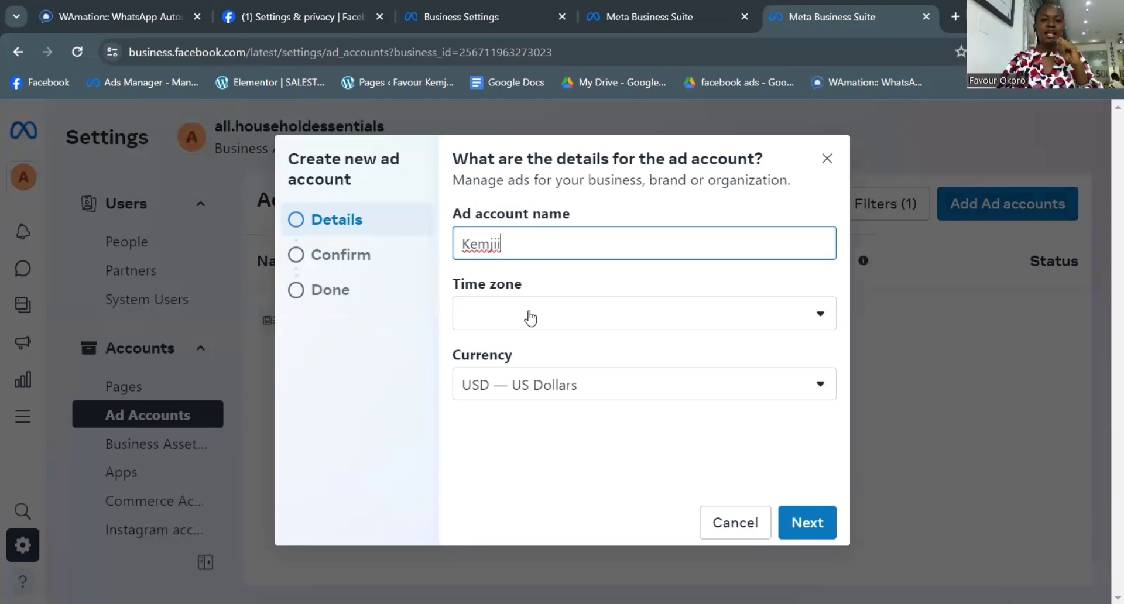
# Set the new ad account's time zone to (GMT+01:00) Africa/Lagos.
pyautogui.click(528, 319)
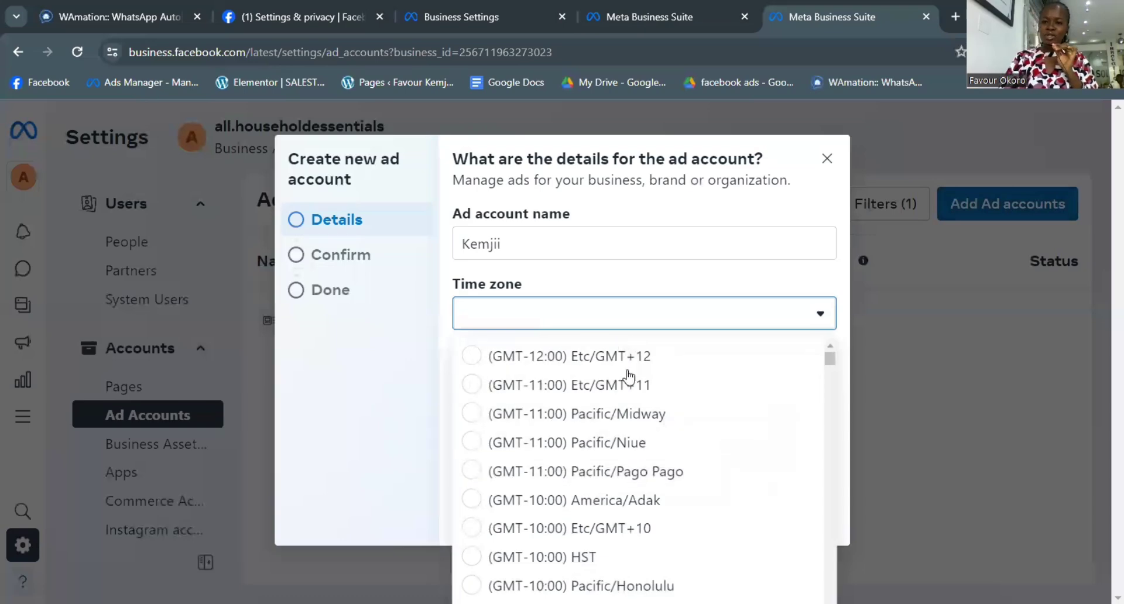
pyautogui.scroll(-3, 632, 431)
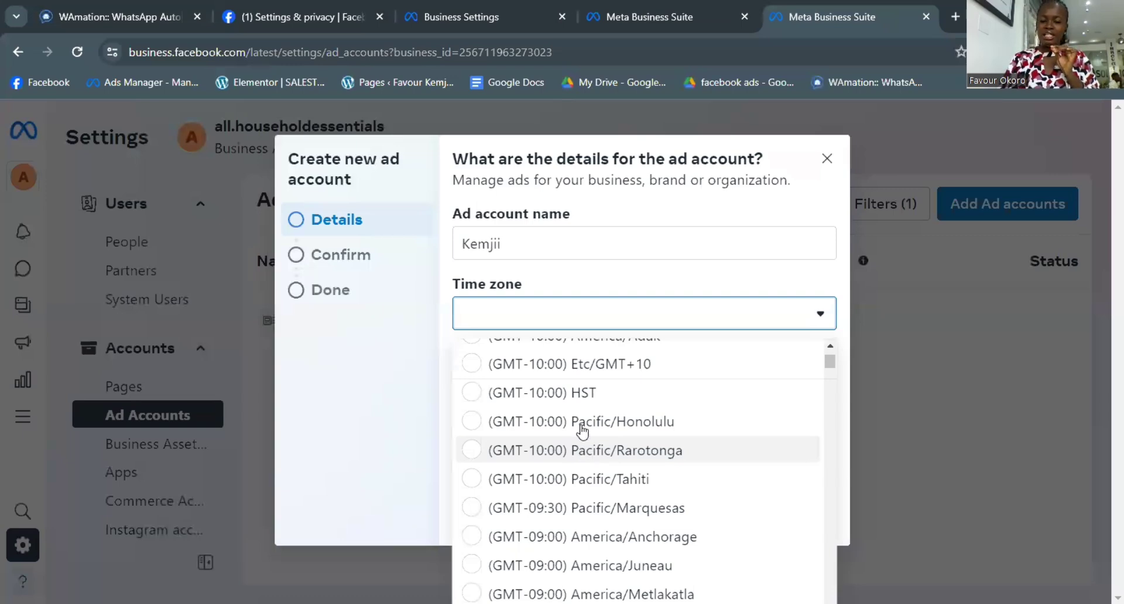
pyautogui.scroll(-10, 595, 443)
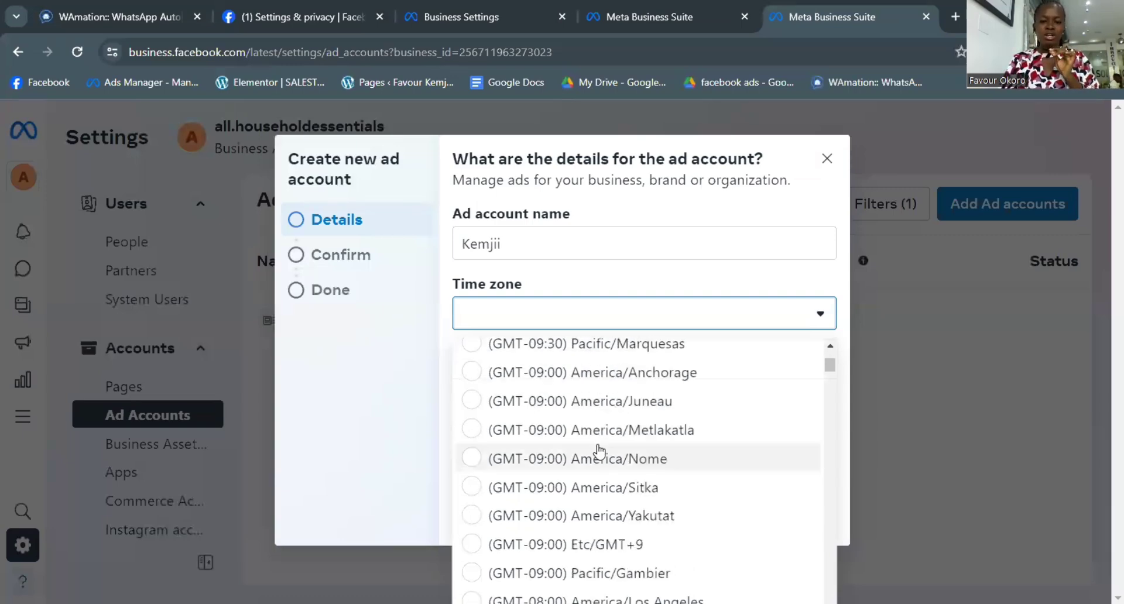
pyautogui.scroll(-15, 593, 463)
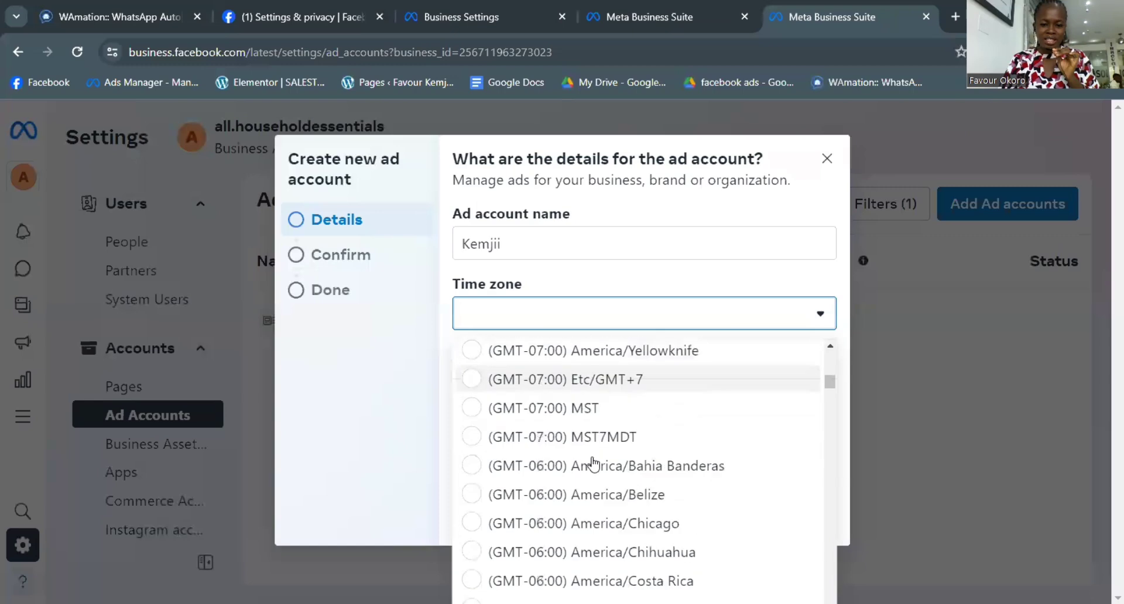
pyautogui.scroll(-15, 584, 473)
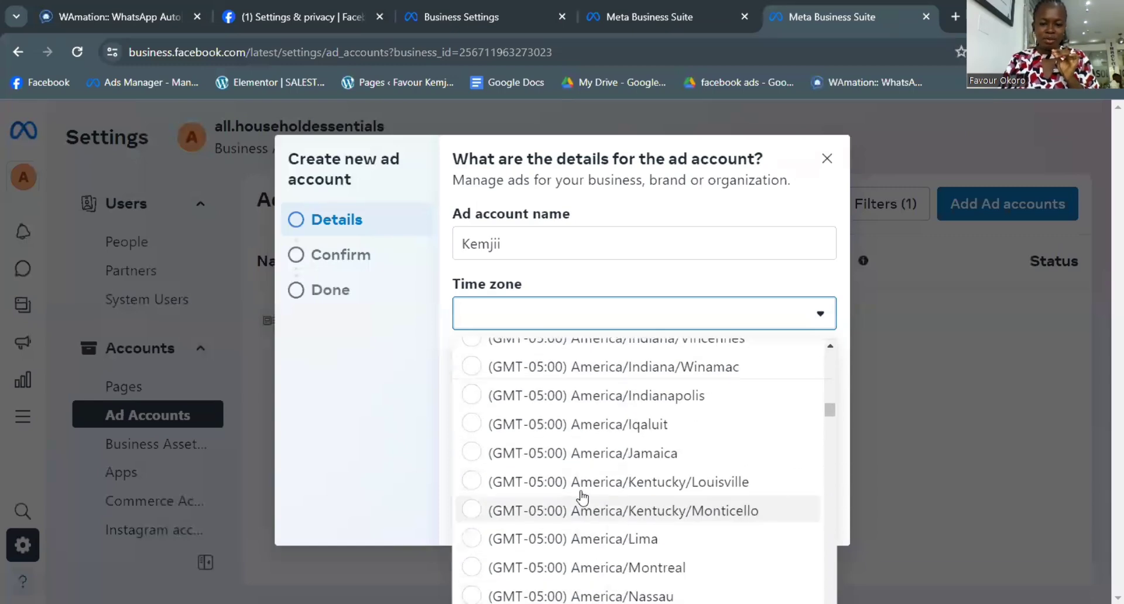
pyautogui.scroll(-15, 578, 475)
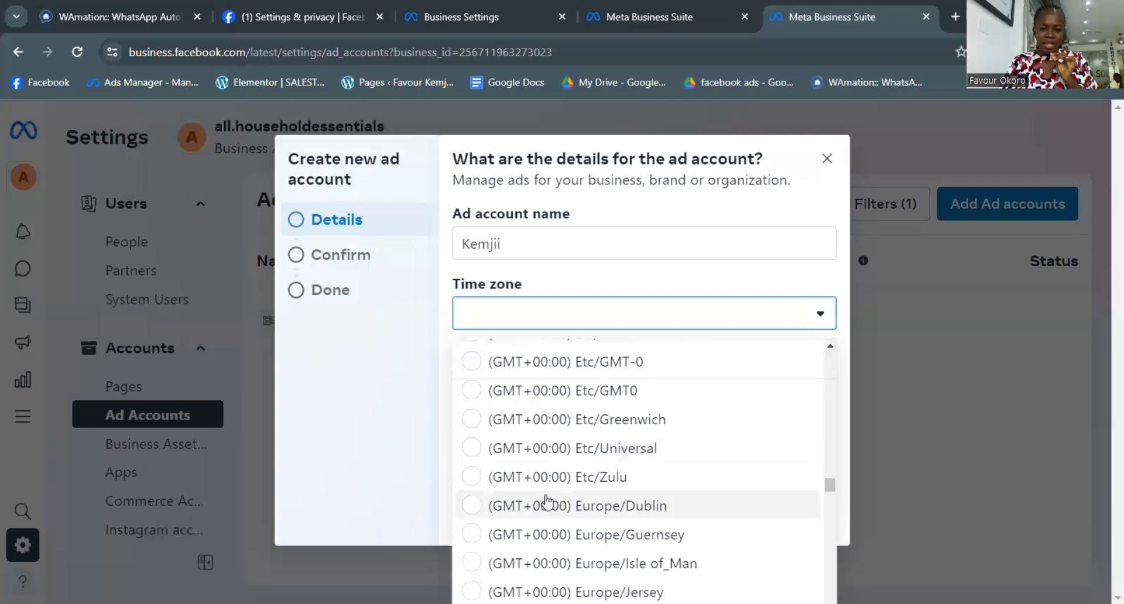
pyautogui.scroll(-7, 545, 501)
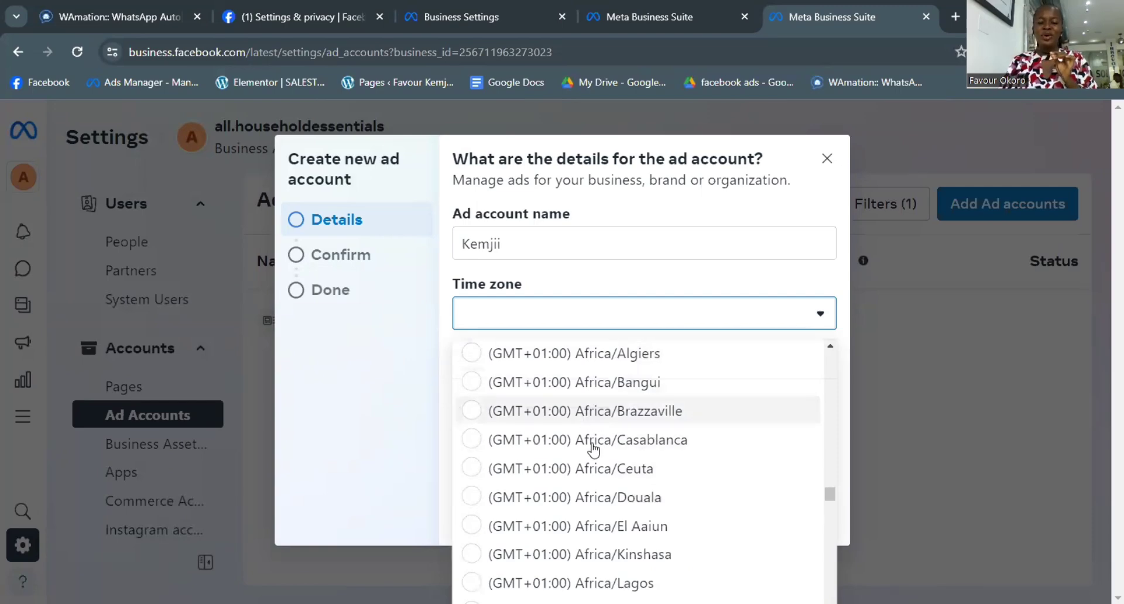
pyautogui.scroll(-1, 573, 452)
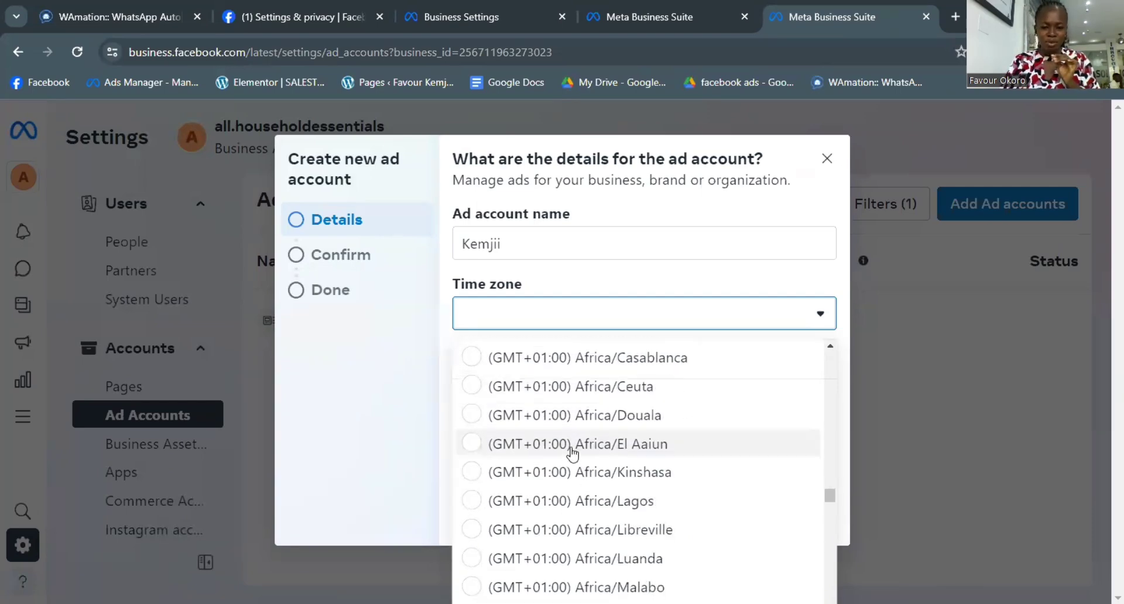
pyautogui.click(605, 502)
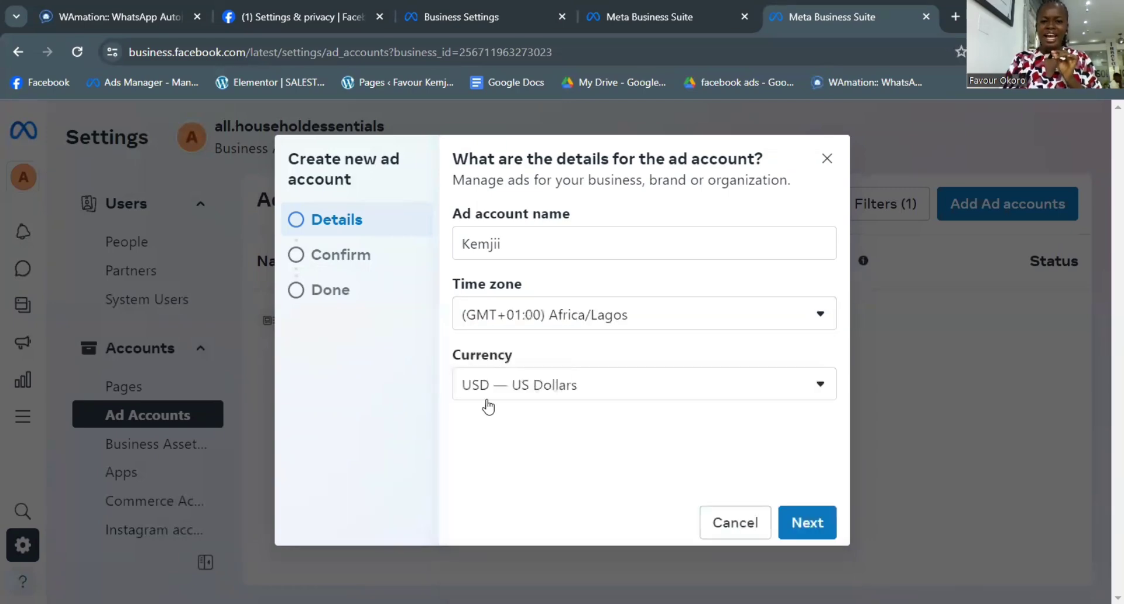
# Set the new ad account's currency to NGN — Nigerian Naira.
pyautogui.click(524, 385)
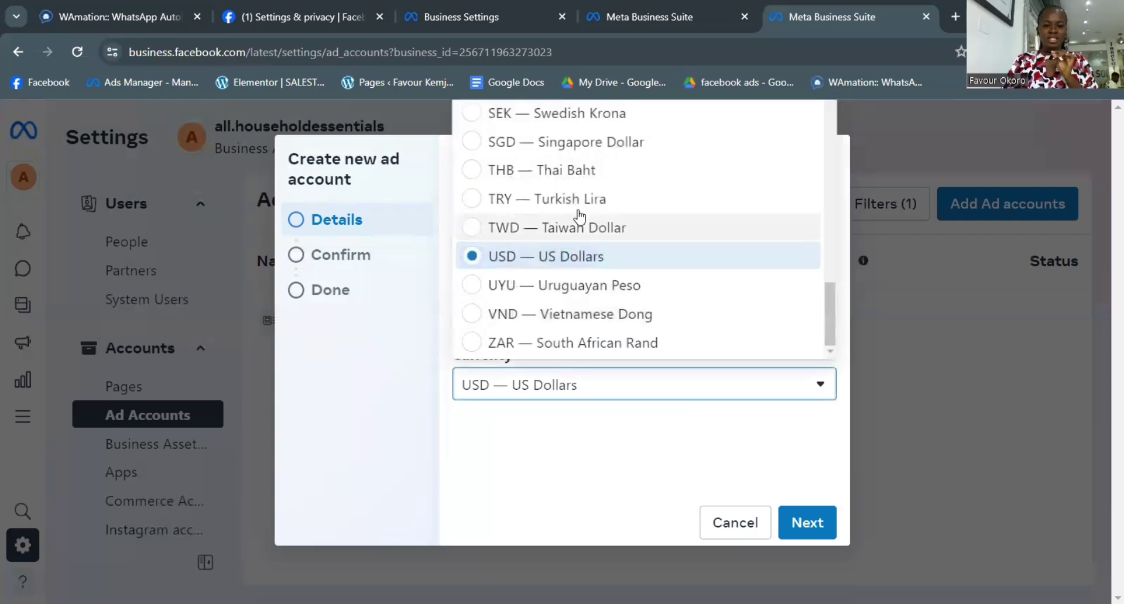
pyautogui.scroll(10, 576, 230)
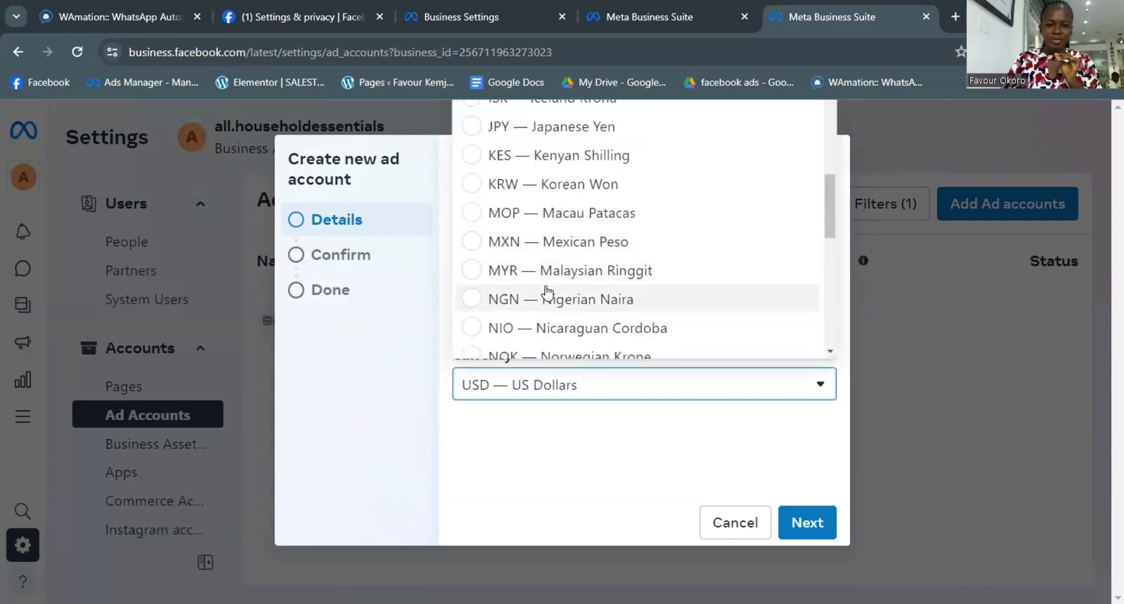
pyautogui.click(549, 302)
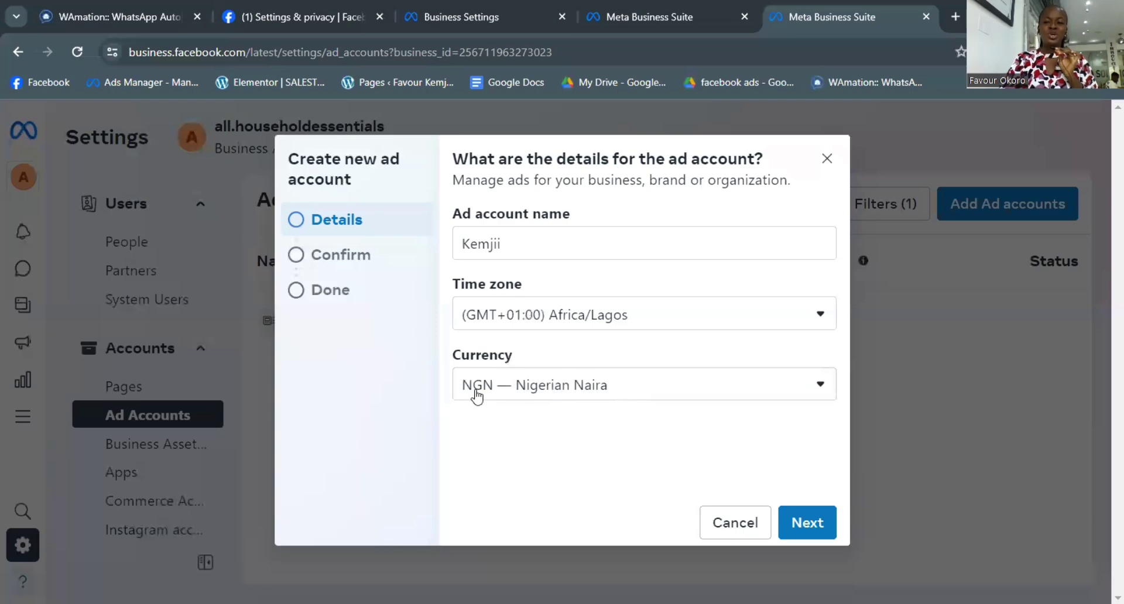
pyautogui.click(642, 389)
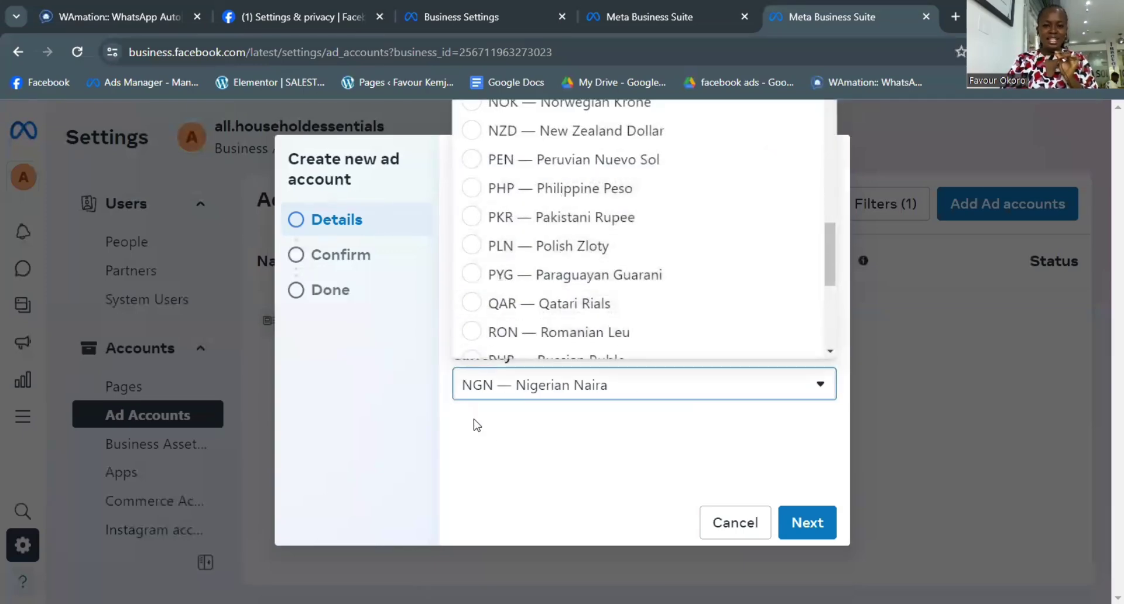
pyautogui.click(484, 437)
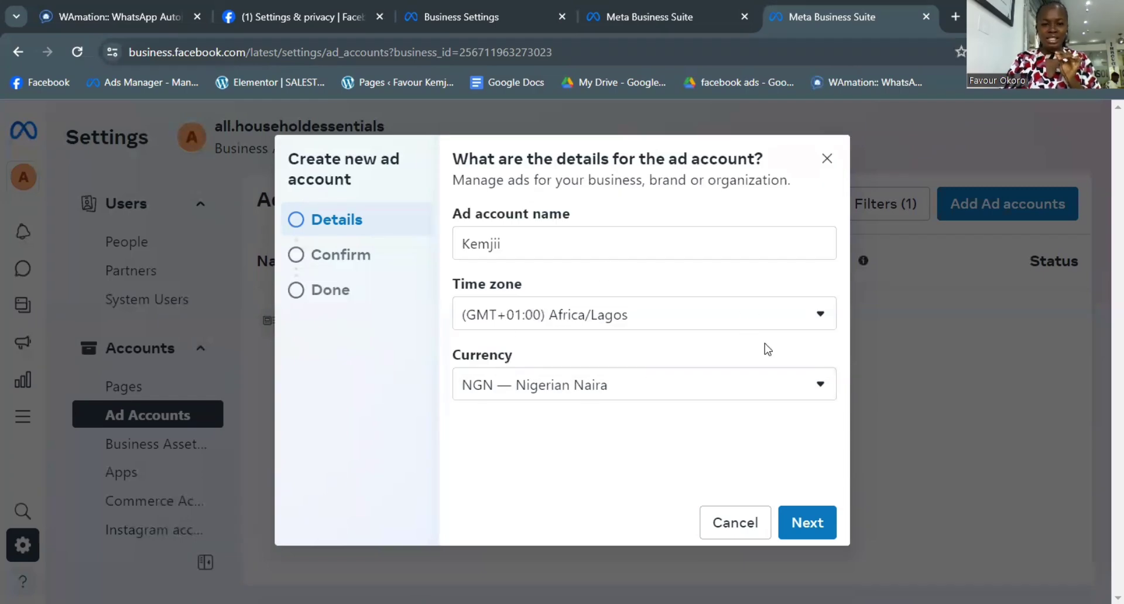
# Agree to the Meta Terms of Service and Advertising policies and create the Kemjii ad account.
pyautogui.click(814, 526)
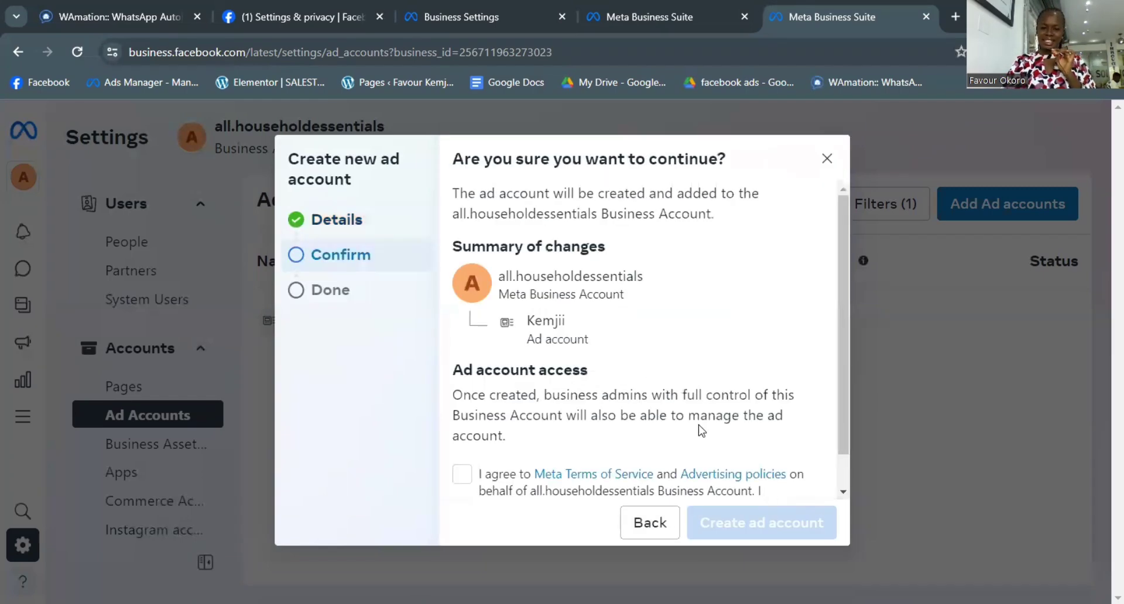
pyautogui.scroll(-1, 547, 350)
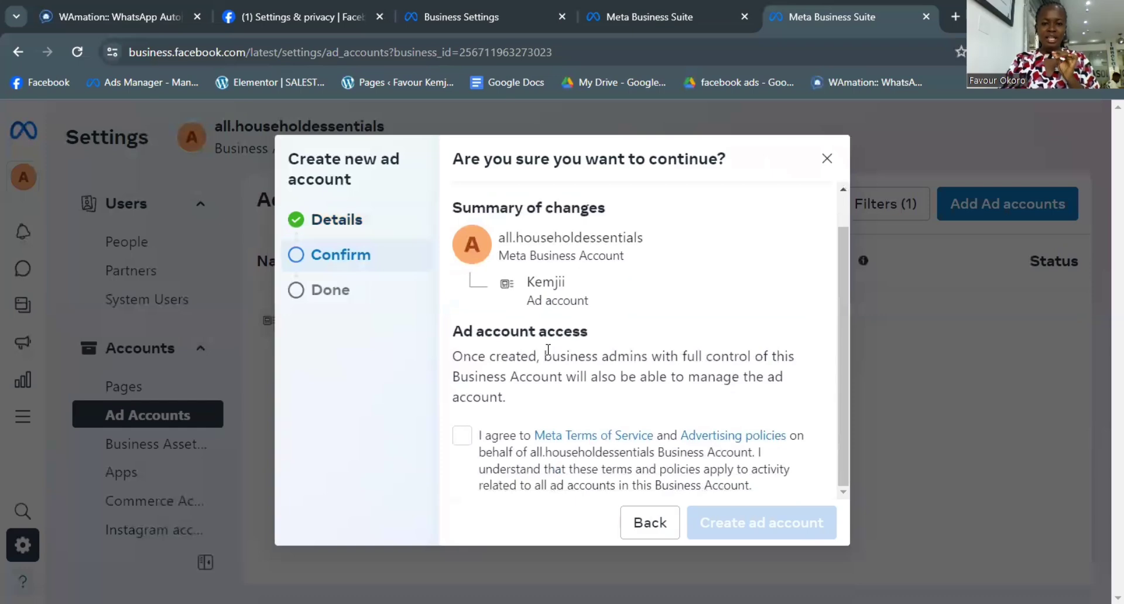
pyautogui.click(463, 436)
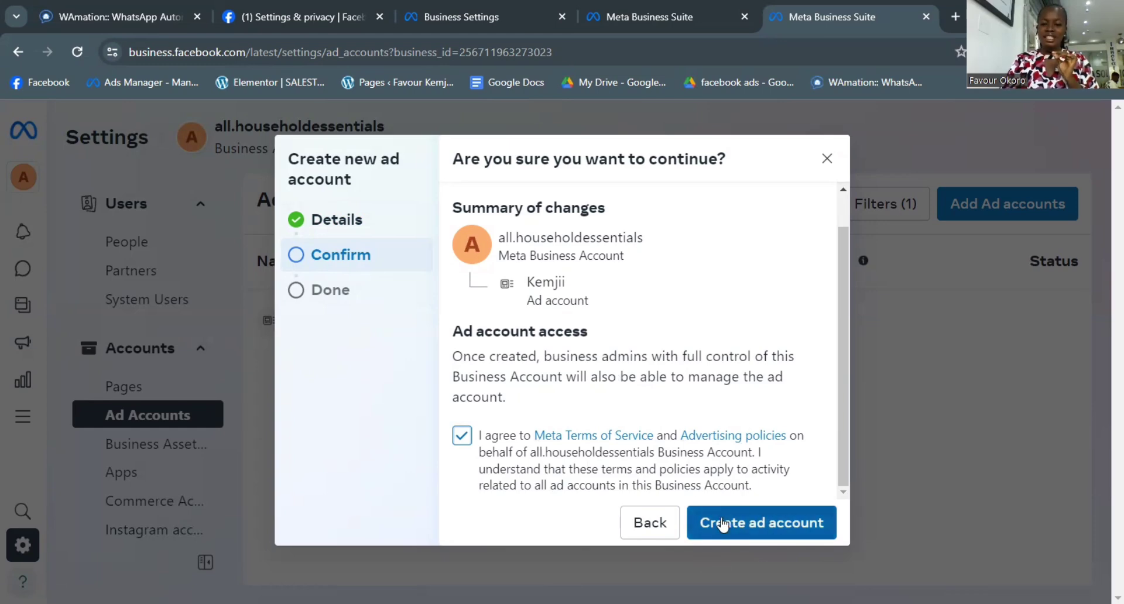
pyautogui.click(755, 525)
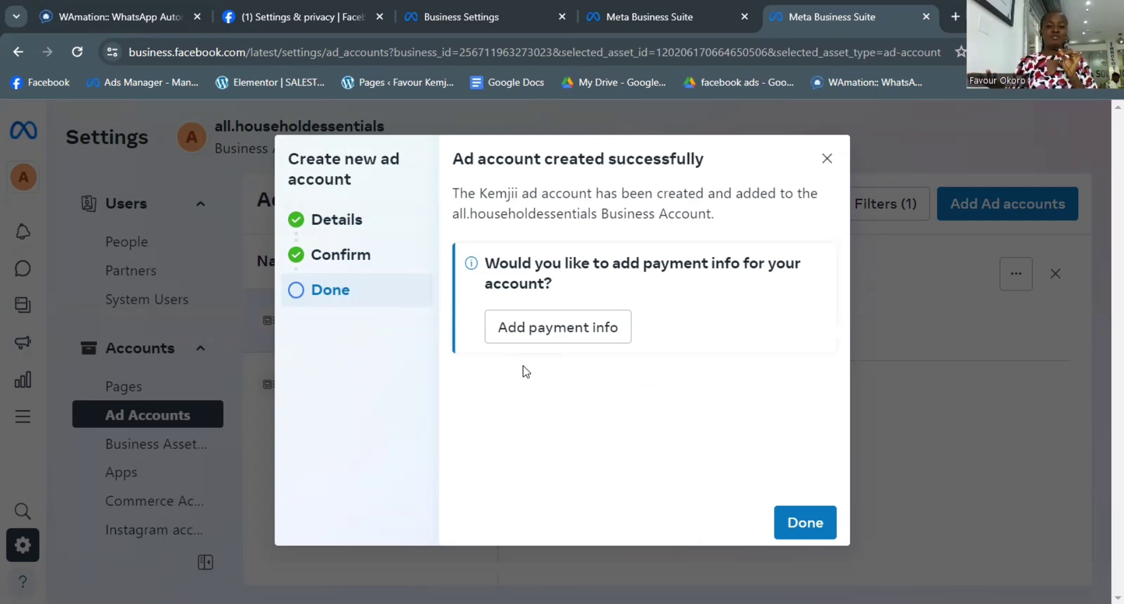
# Add payment info for Kemjii with Nigeria, Nigerian Naira and Africa/Lagos, choosing Naira Payment with MasterCard/VISA and skipping the VAT ID.
pyautogui.click(562, 338)
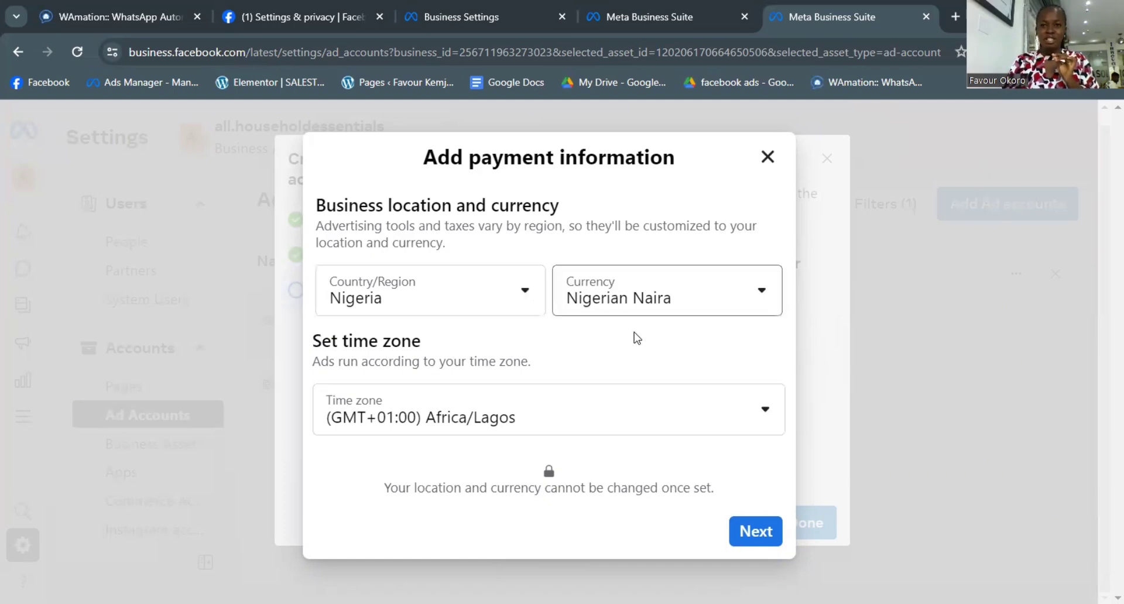
pyautogui.click(759, 533)
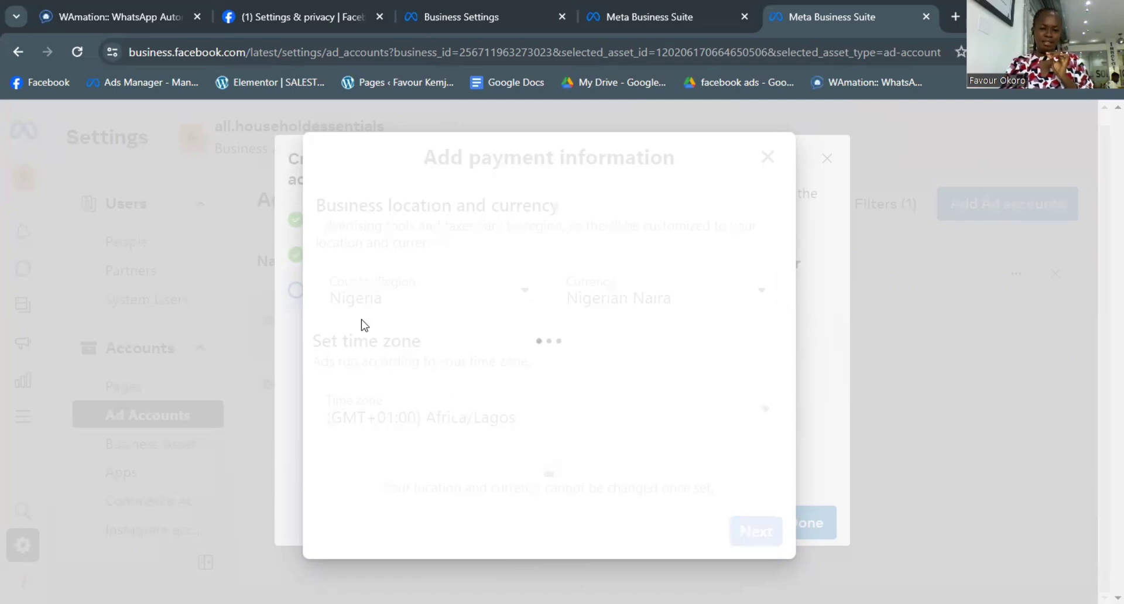
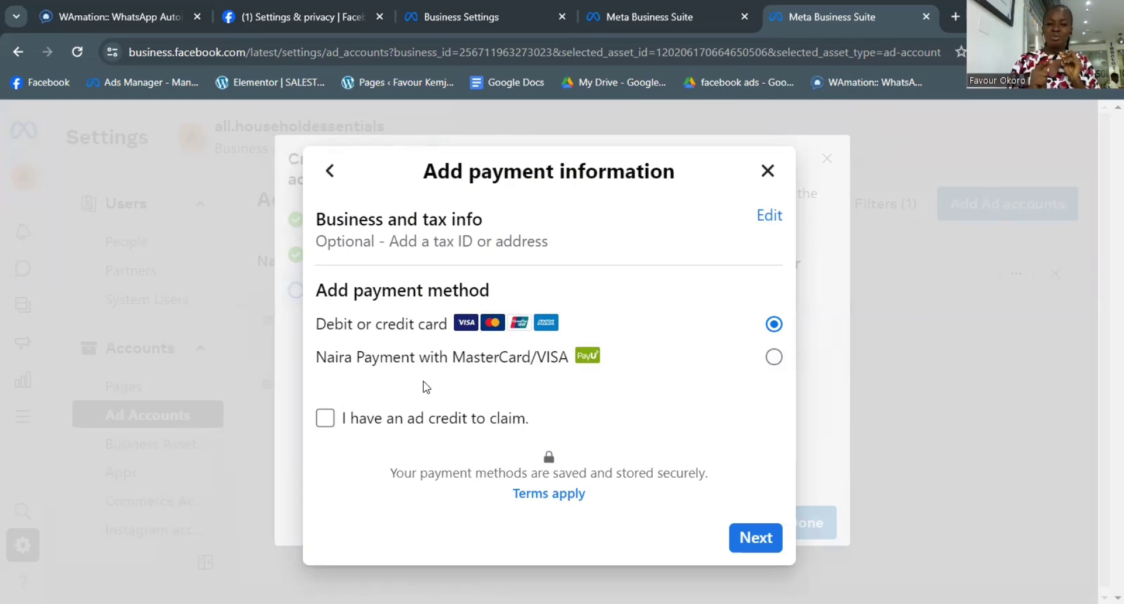
pyautogui.click(428, 358)
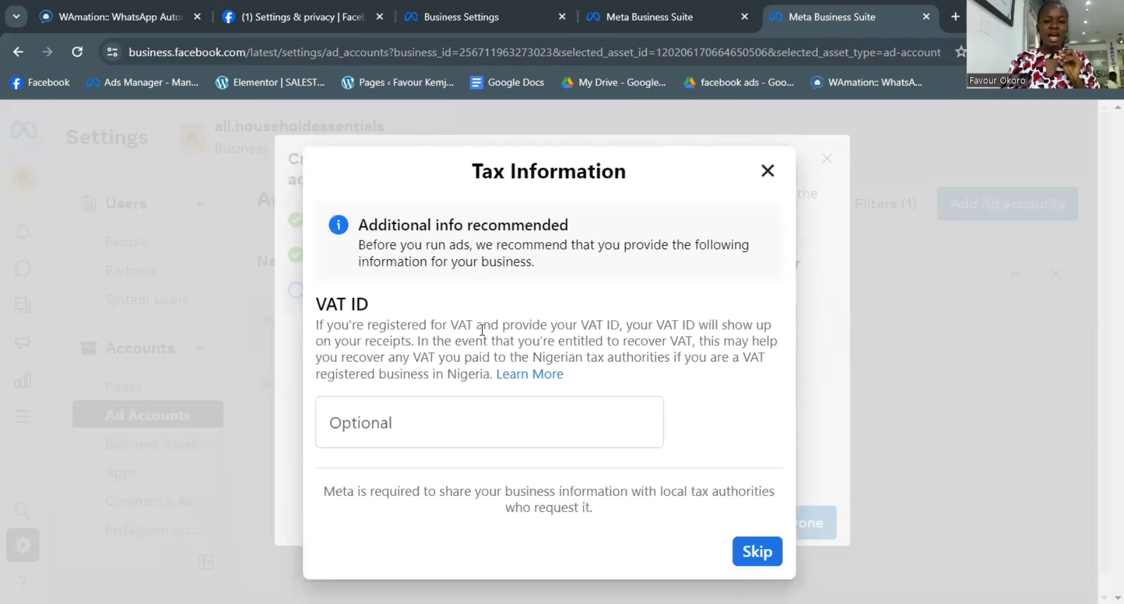
pyautogui.click(761, 534)
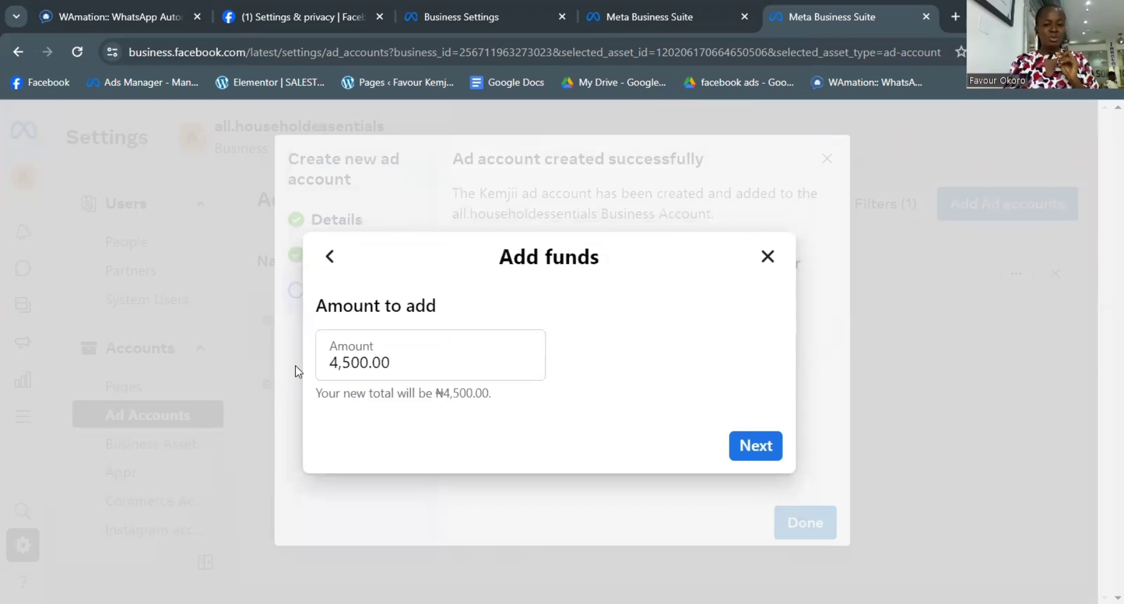
# Set the amount of funds to add to 5000.00 and proceed with it.
pyautogui.click(351, 363)
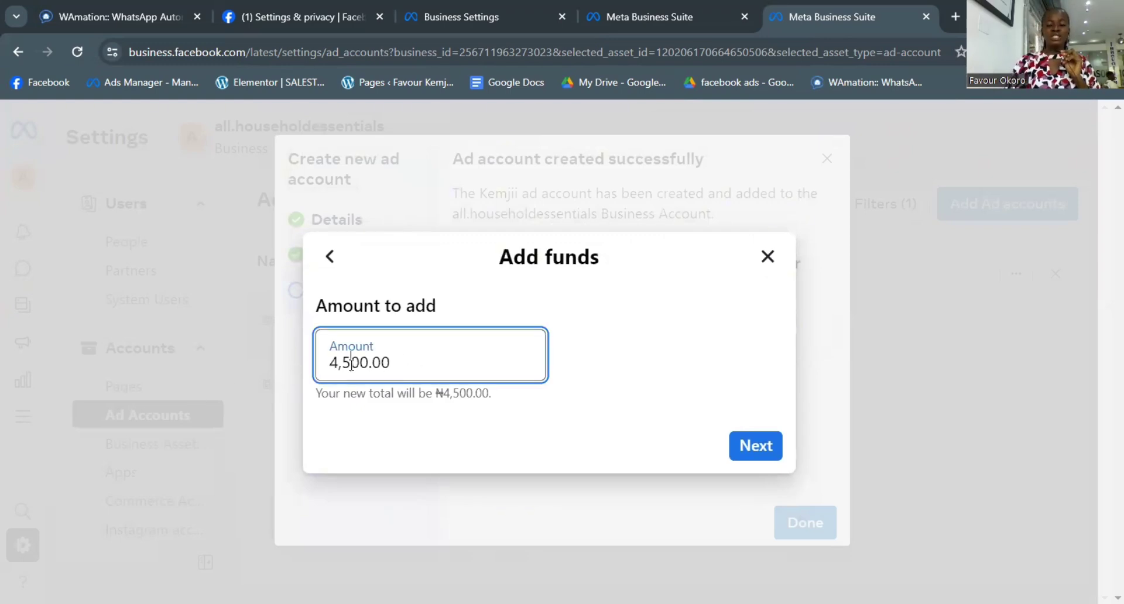
pyautogui.press('BackSpace')
pyautogui.press('BackSpace')
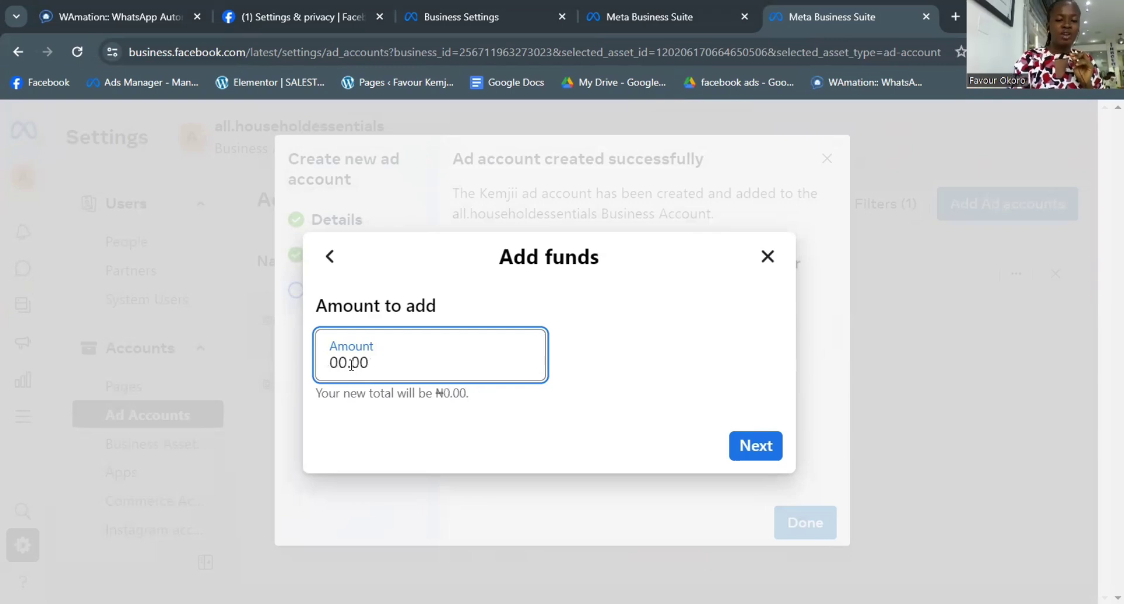
pyautogui.write('50')
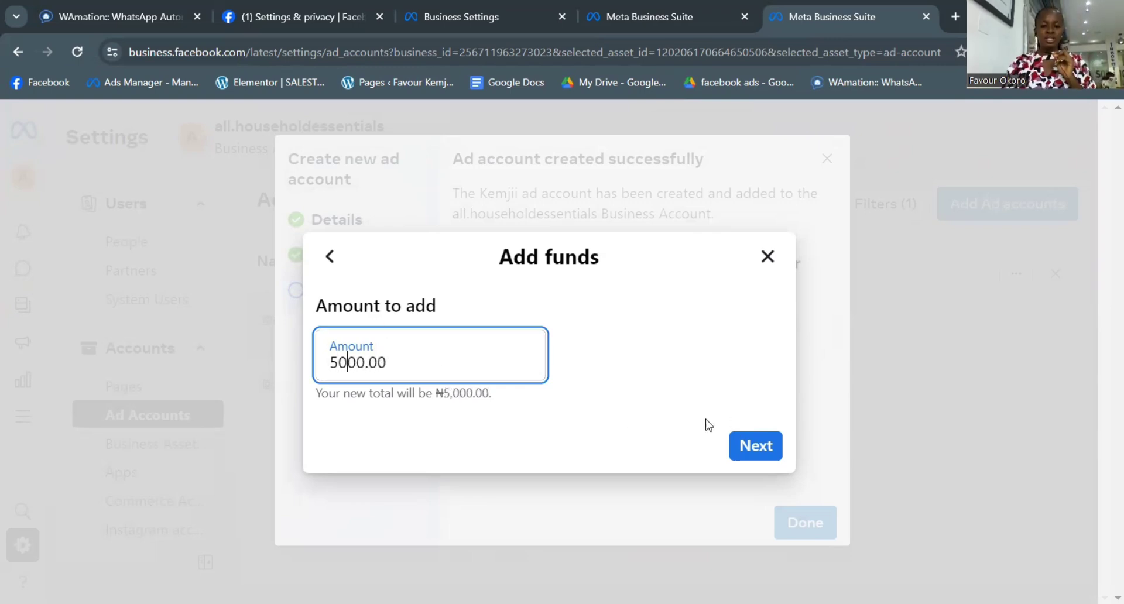
pyautogui.click(756, 448)
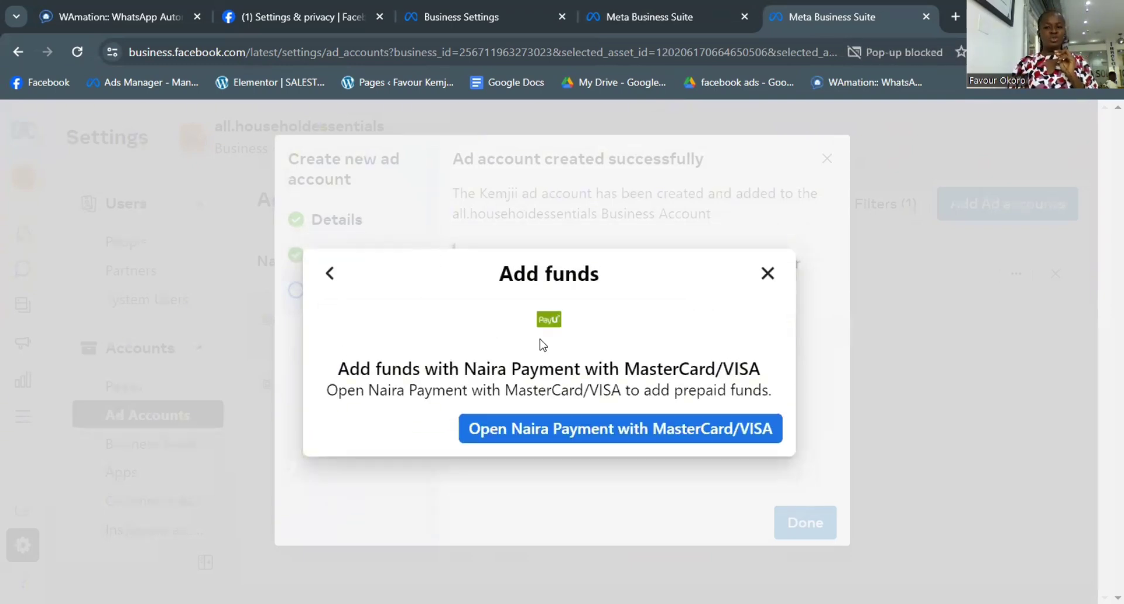
# Open the PayU Naira payment page and continue from it, and return to Meta Business Suite to close the Add funds dialog.
pyautogui.click(548, 429)
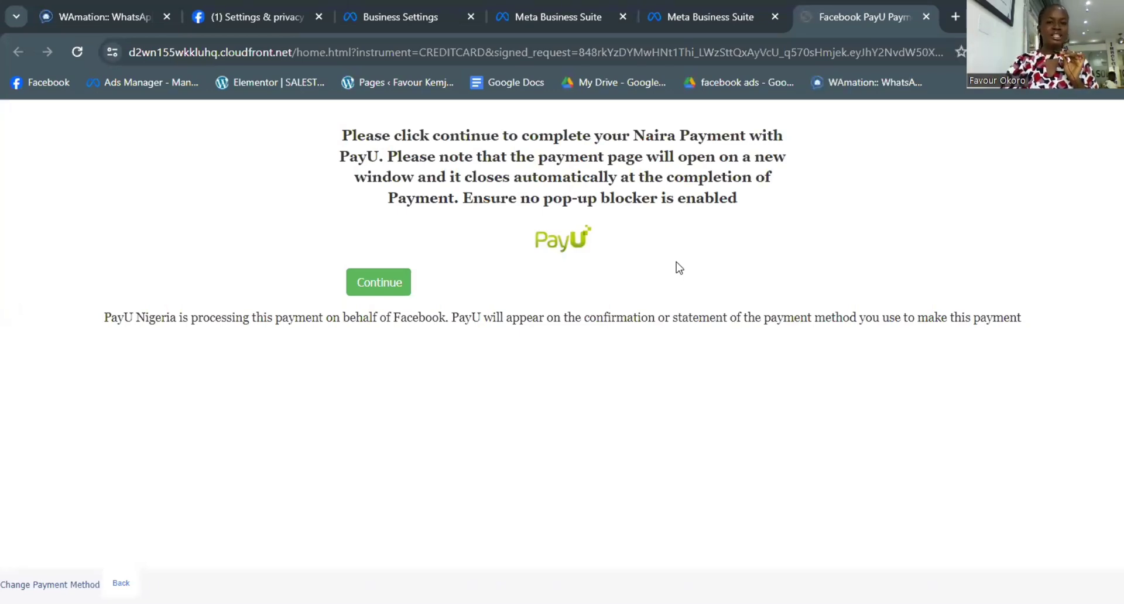
pyautogui.click(380, 285)
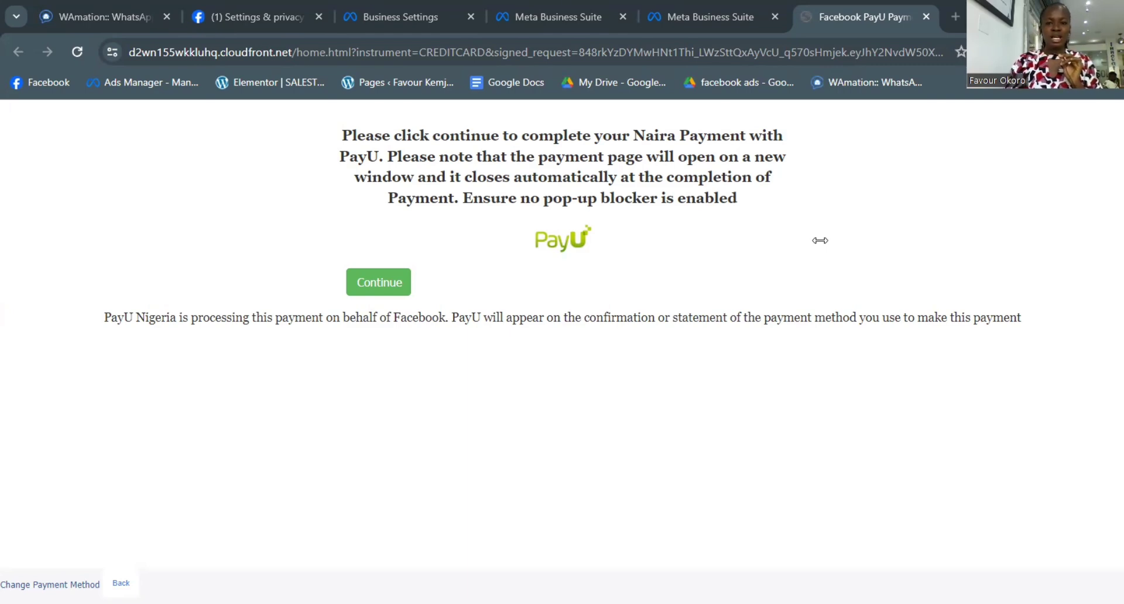
pyautogui.hotkey('ctrl', 'shift', 'Tab')
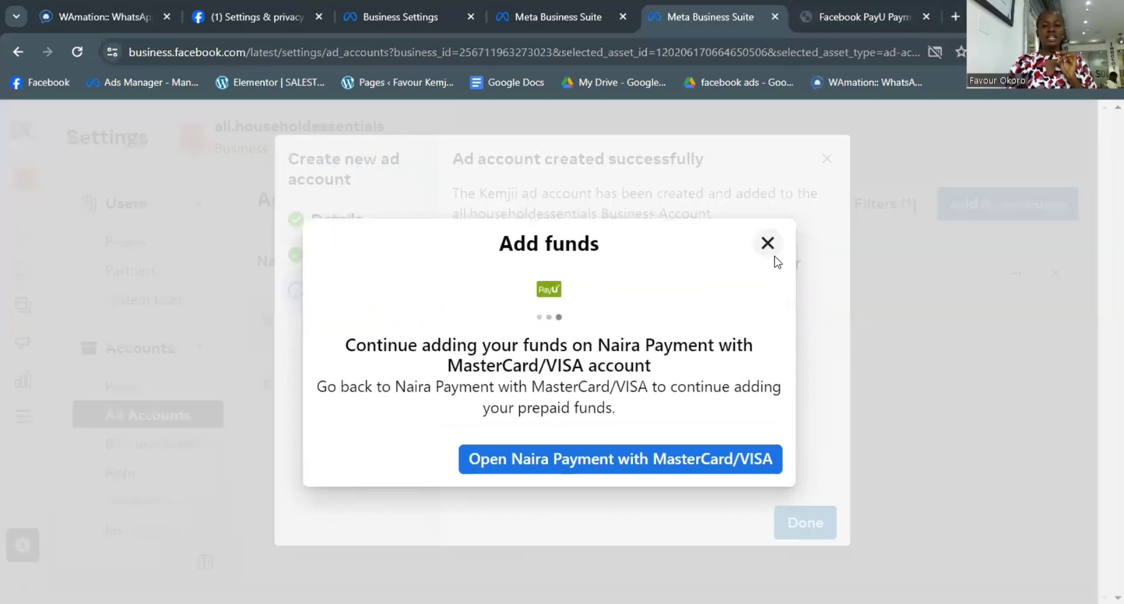
pyautogui.click(767, 243)
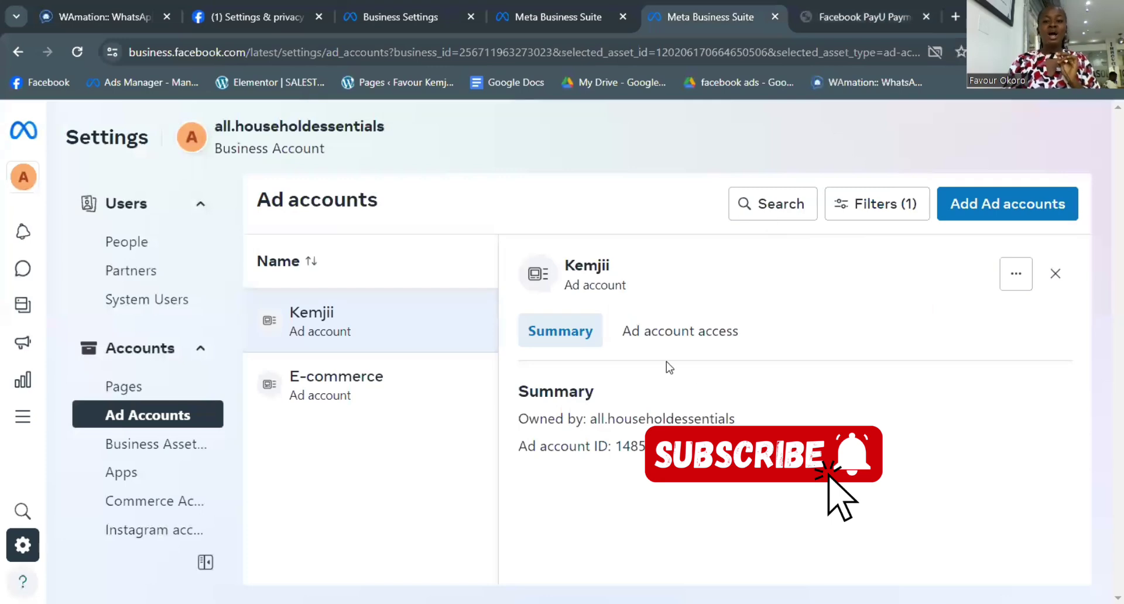